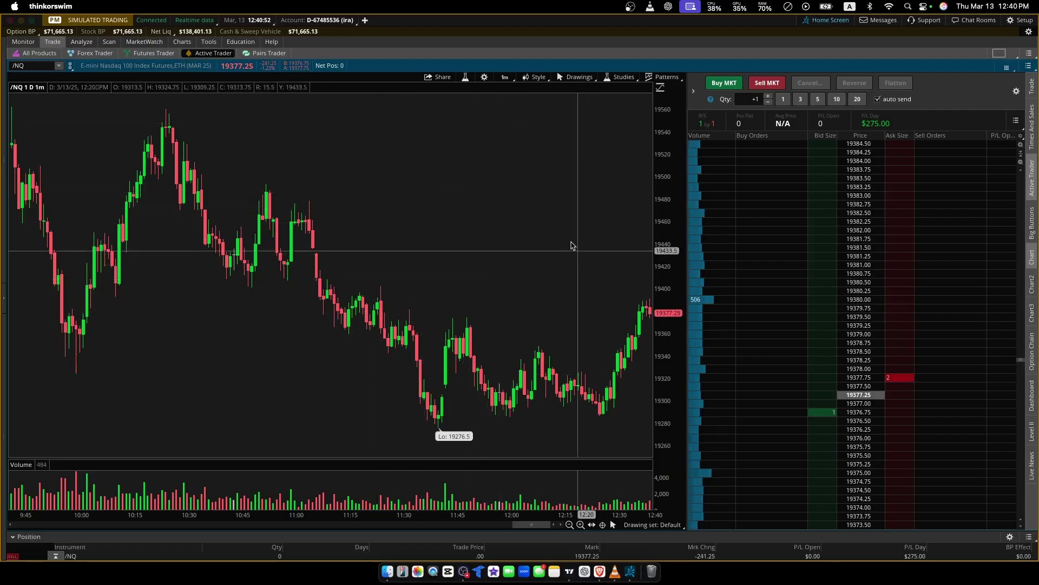
Review the window layout options and trading button customization, leaving both unchanged.
click(1001, 54)
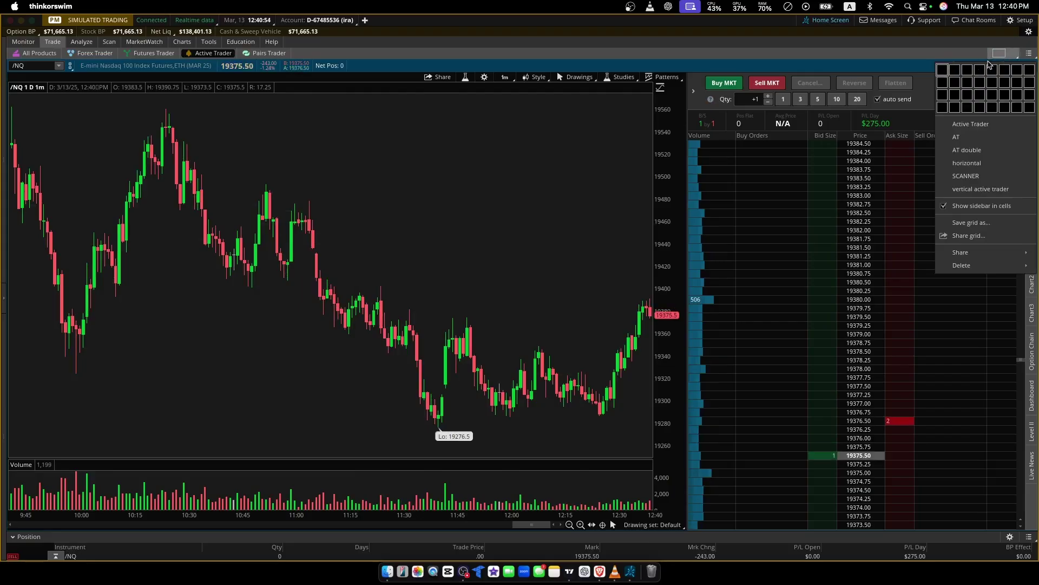
click(989, 64)
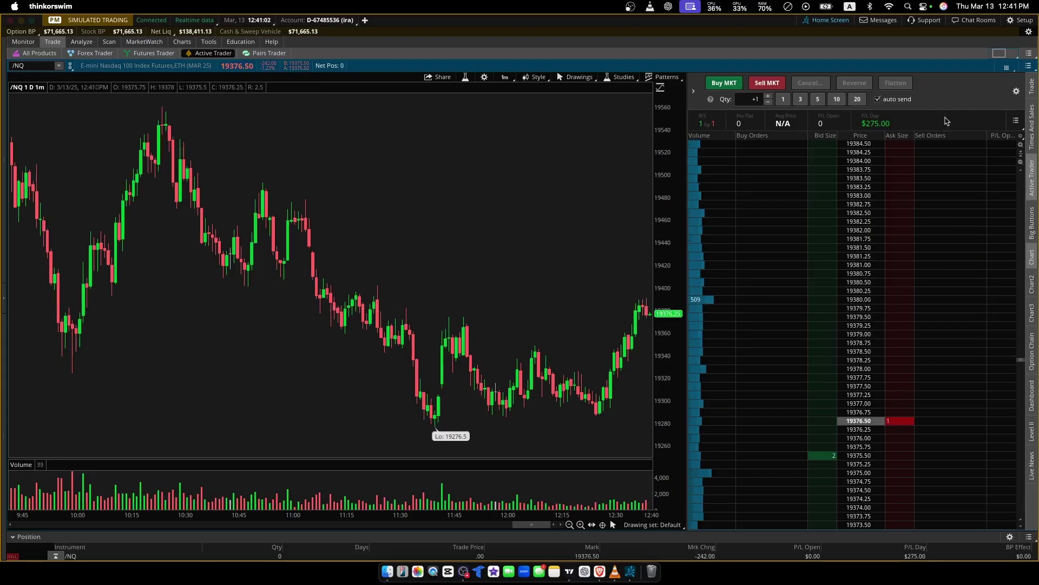
click(1016, 92)
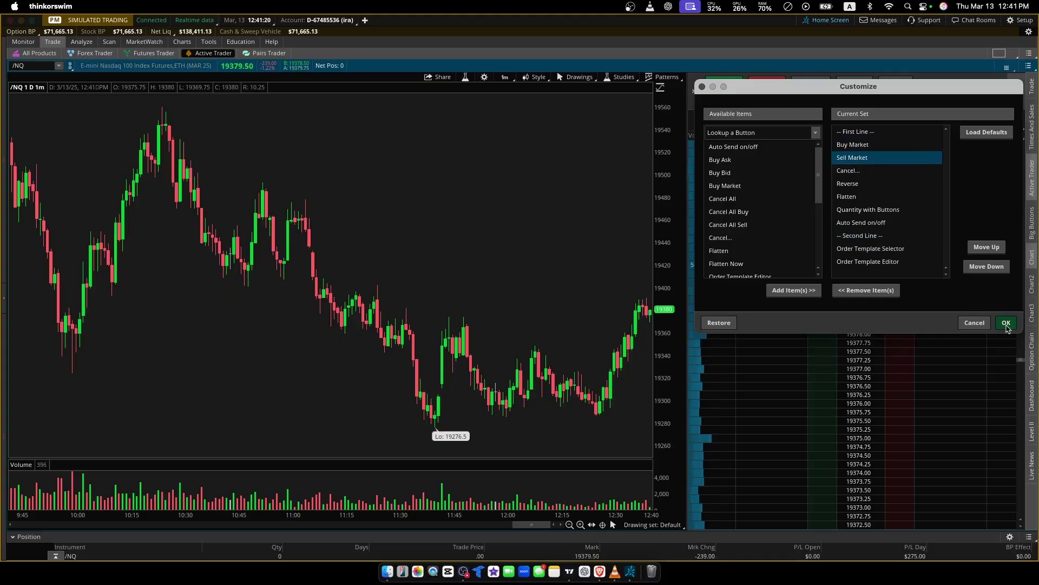
click(1006, 323)
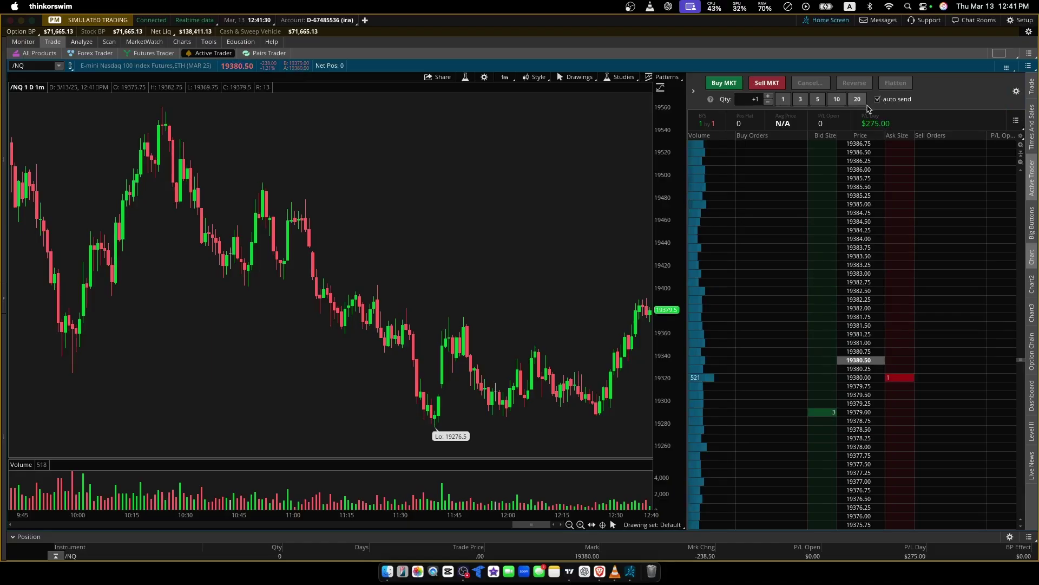
Set the Active Trader order quantity to 2 contracts with the Qty spinner.
click(769, 97)
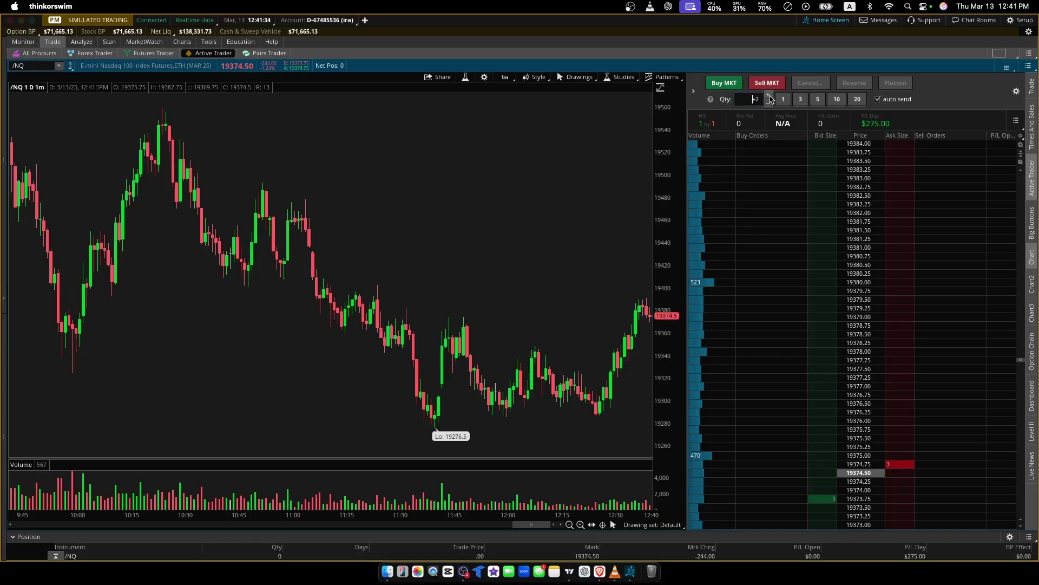
click(769, 104)
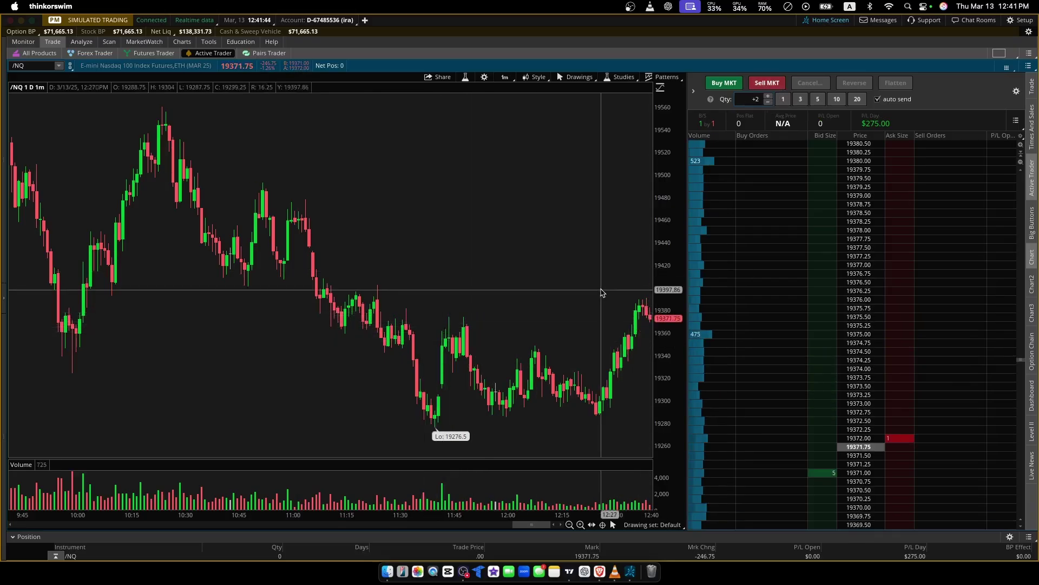
scroll(711, 355, down, 10)
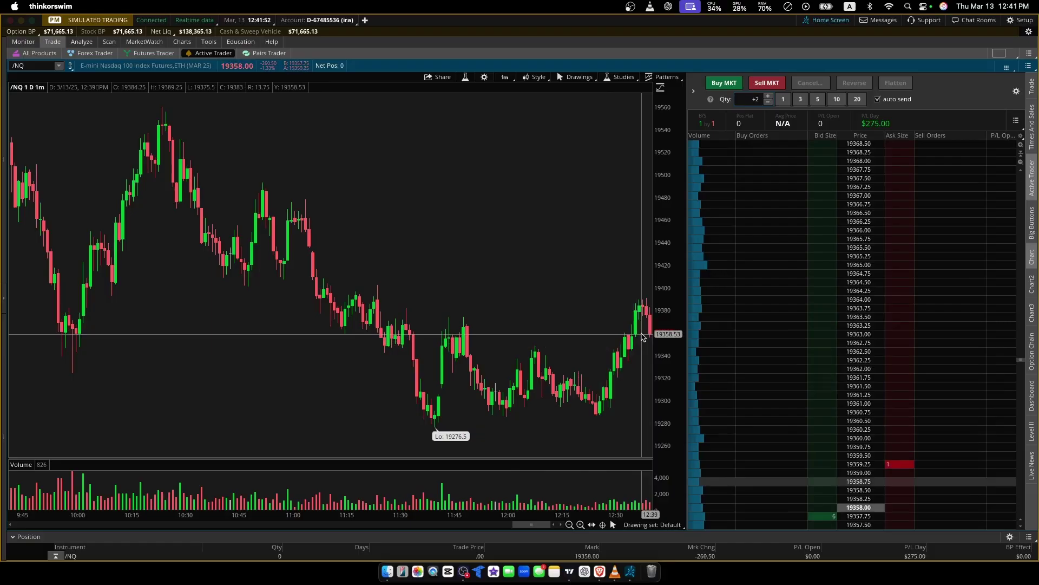
scroll(883, 384, down, 10)
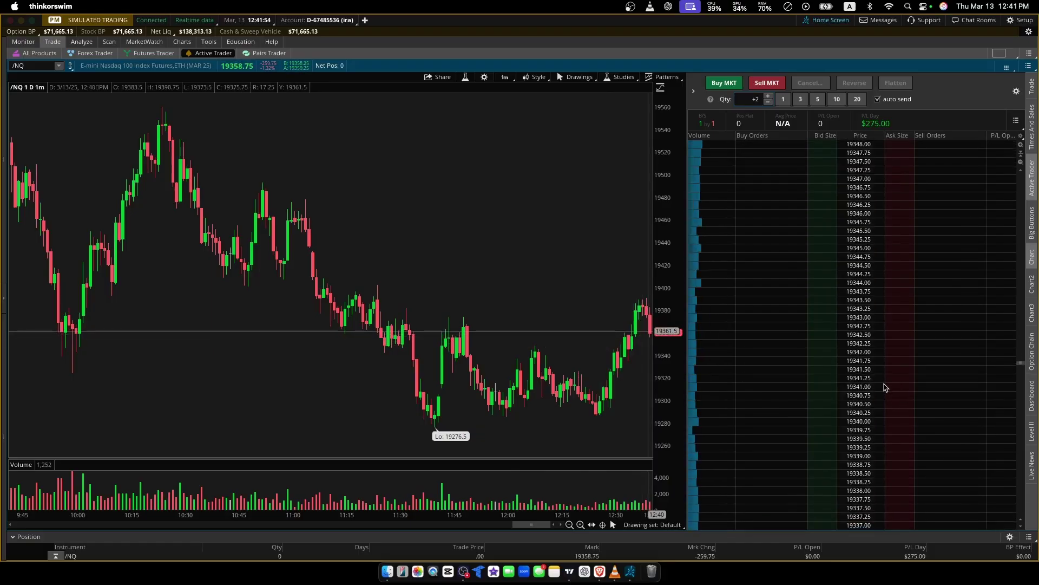
scroll(885, 386, up, 6)
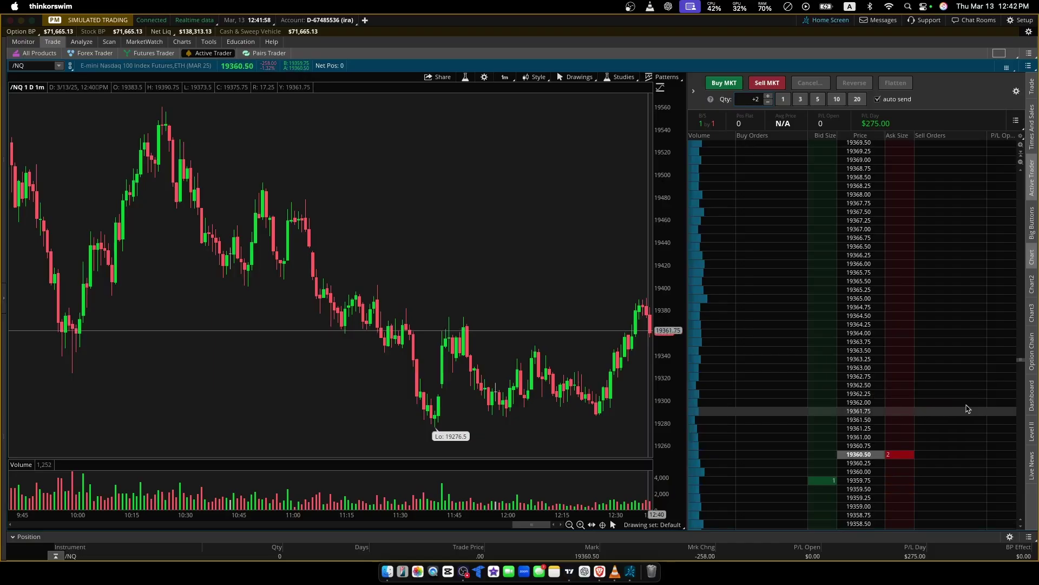
Place a Sell -2 stop below the market, nudge it lower, and fill at 19355.50.
click(902, 353)
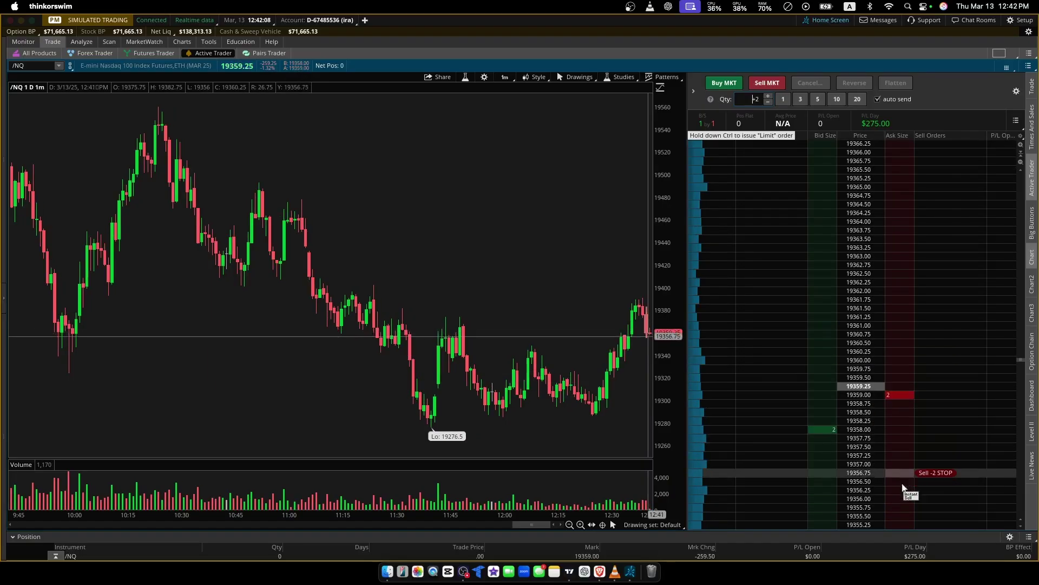
right_click(900, 519)
click(915, 518)
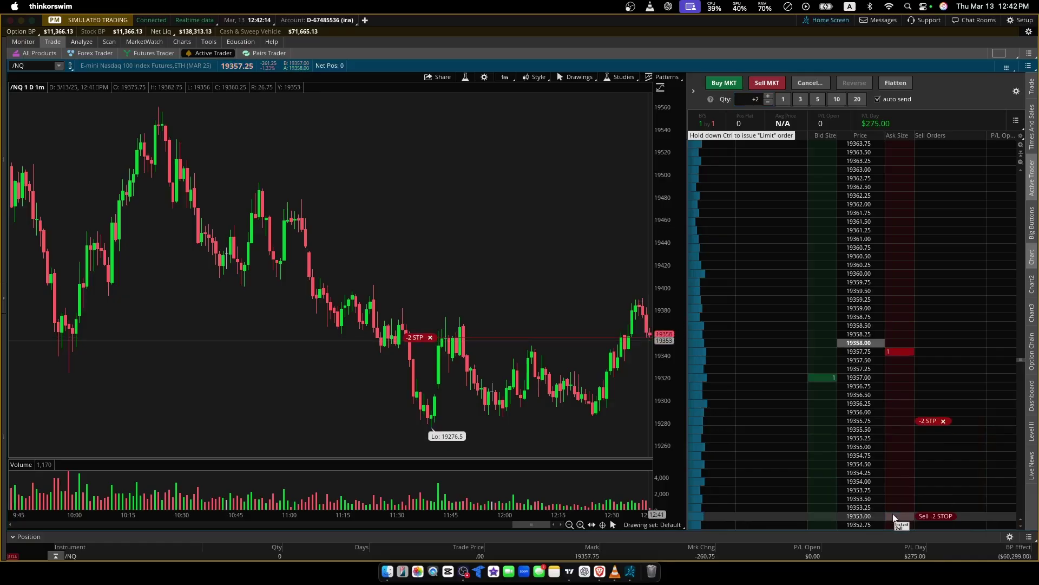
drag(928, 420, 927, 464)
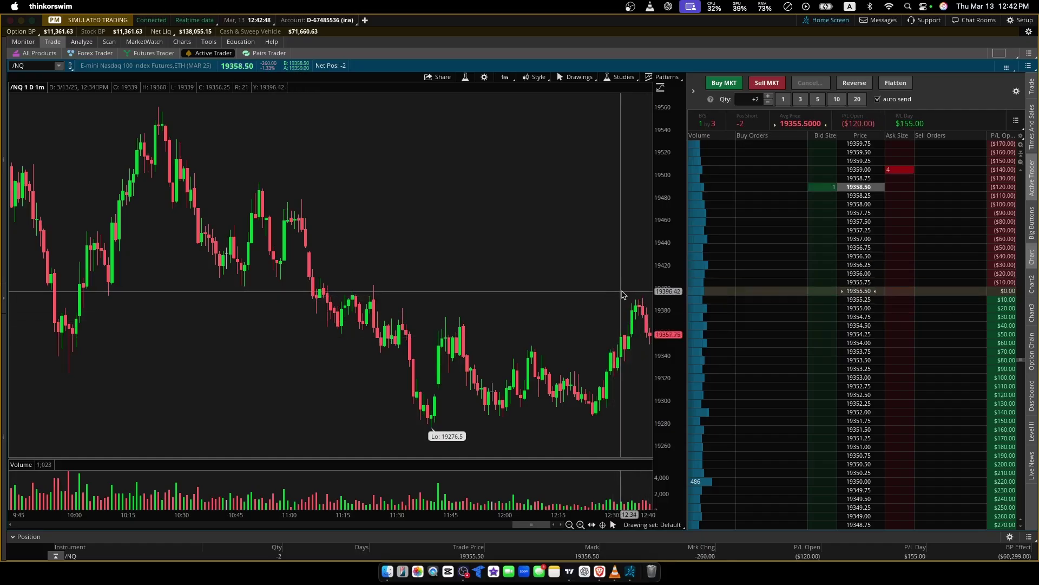
Place a Buy +2 stop at 19400.50, then lower it to about 19393.75.
scroll(845, 260, up, 15)
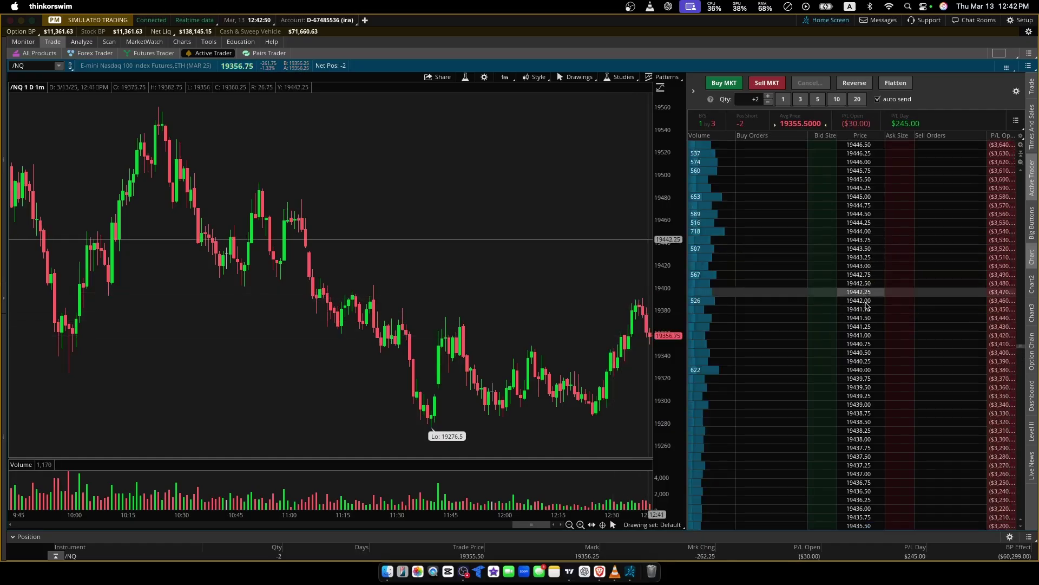
scroll(866, 325, down, 7)
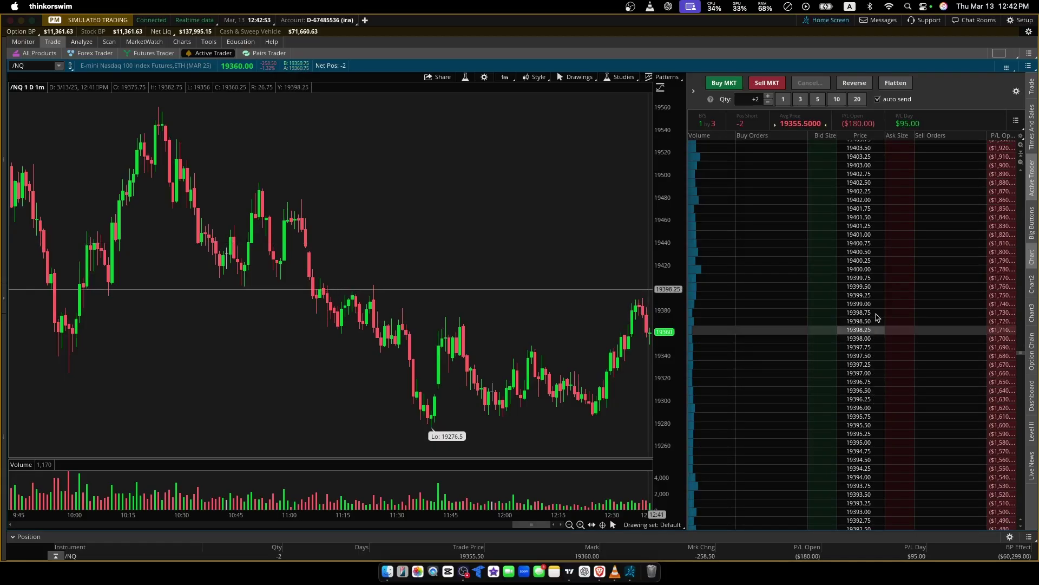
click(902, 252)
drag(903, 258, 794, 258)
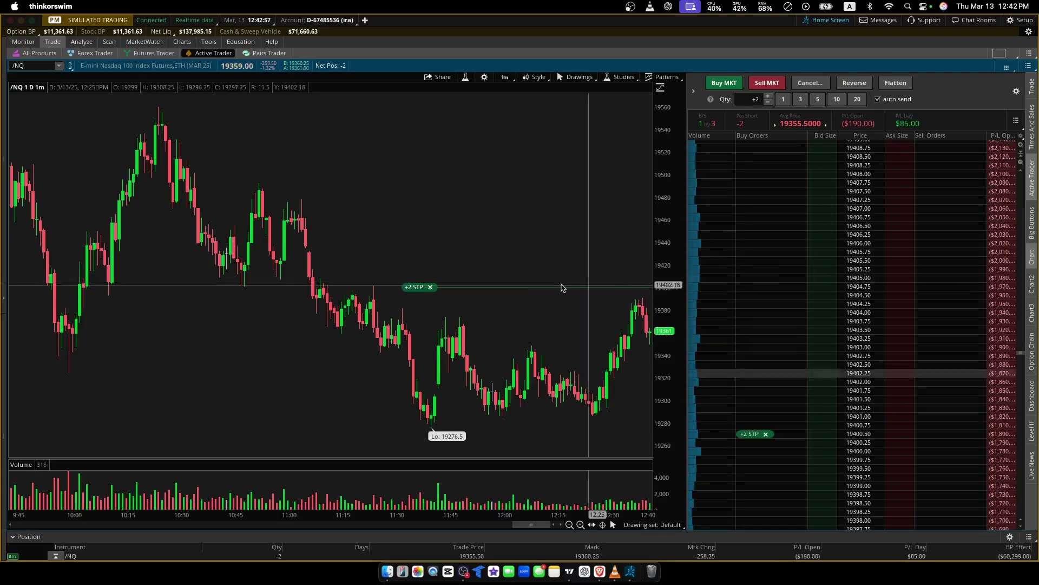
drag(422, 289, 421, 297)
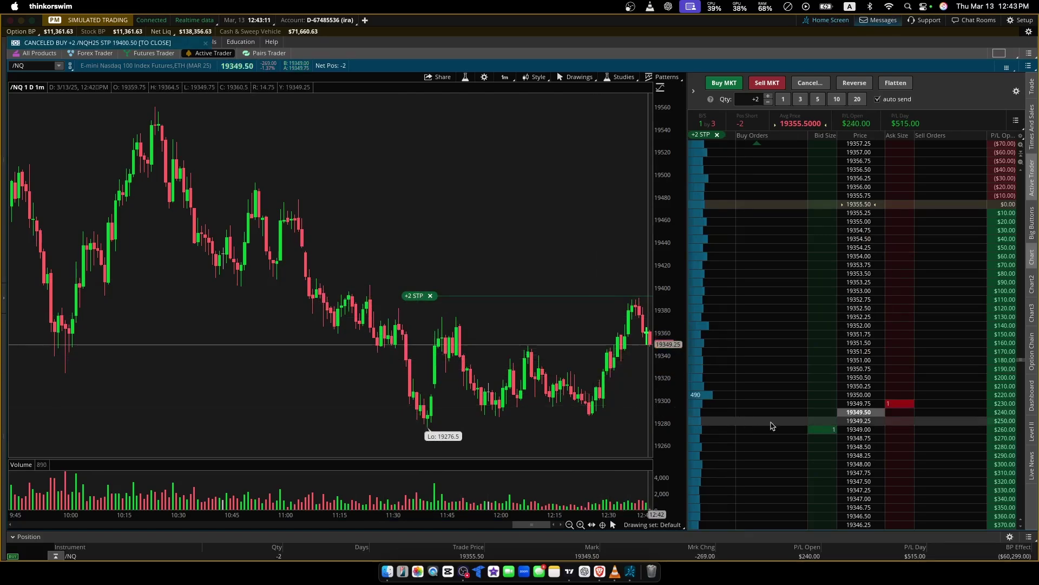
Recentre the ladder, place a Buy +2 limit at 19308.25, and raise it to about 19338.
scroll(776, 433, down, 5)
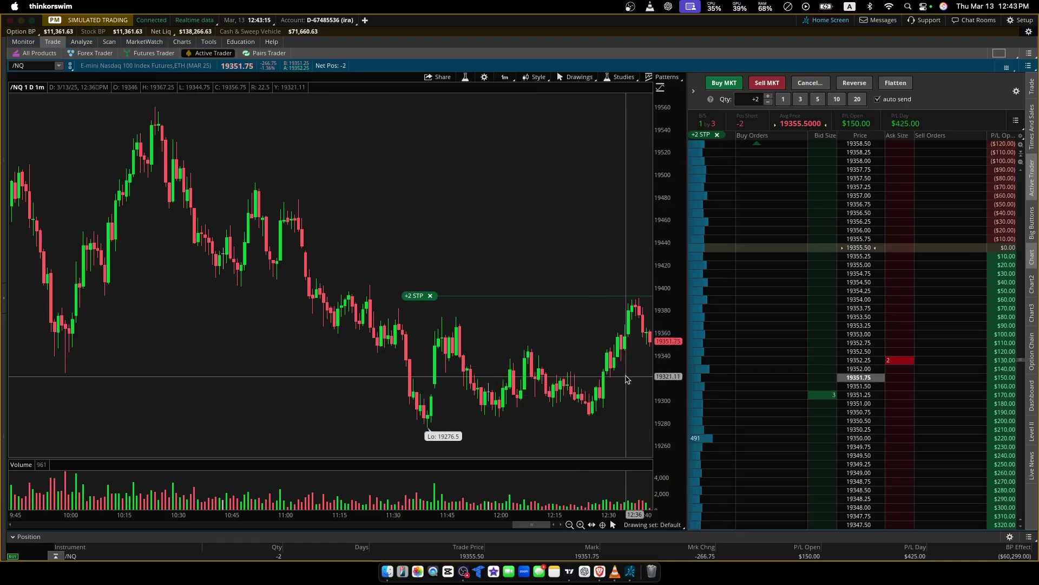
scroll(782, 442, down, 10)
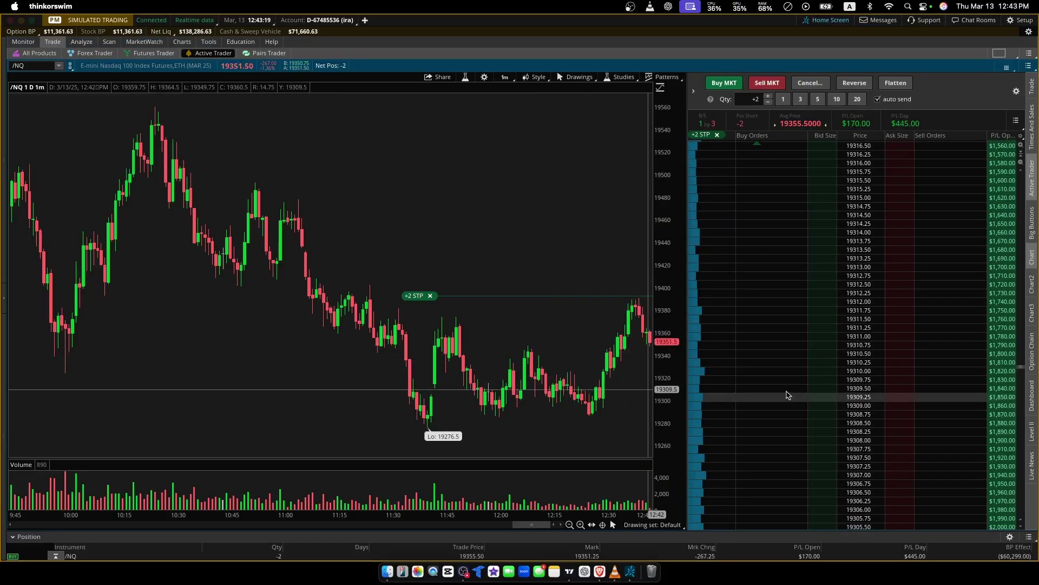
click(935, 302)
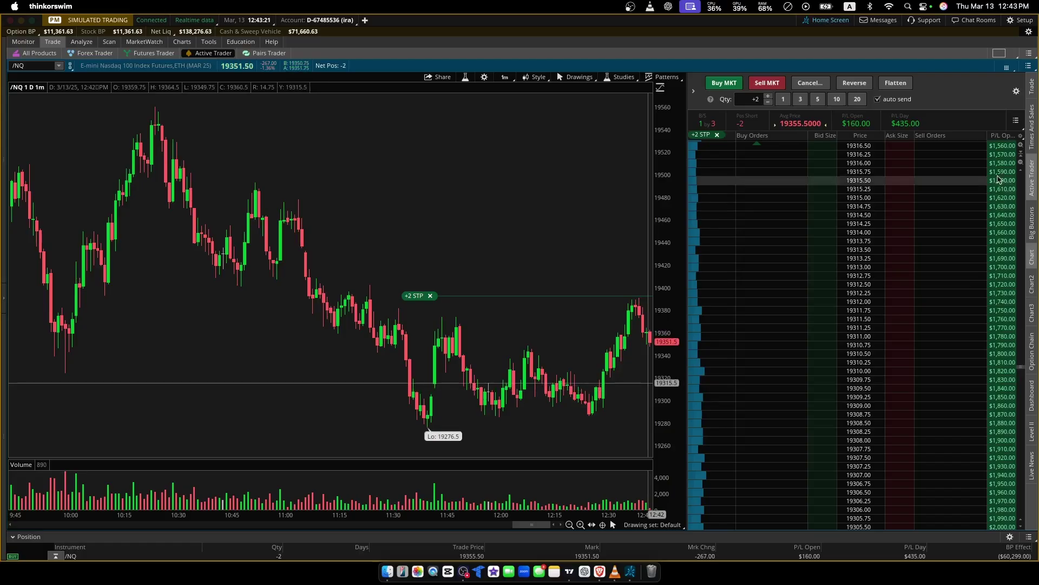
click(1021, 162)
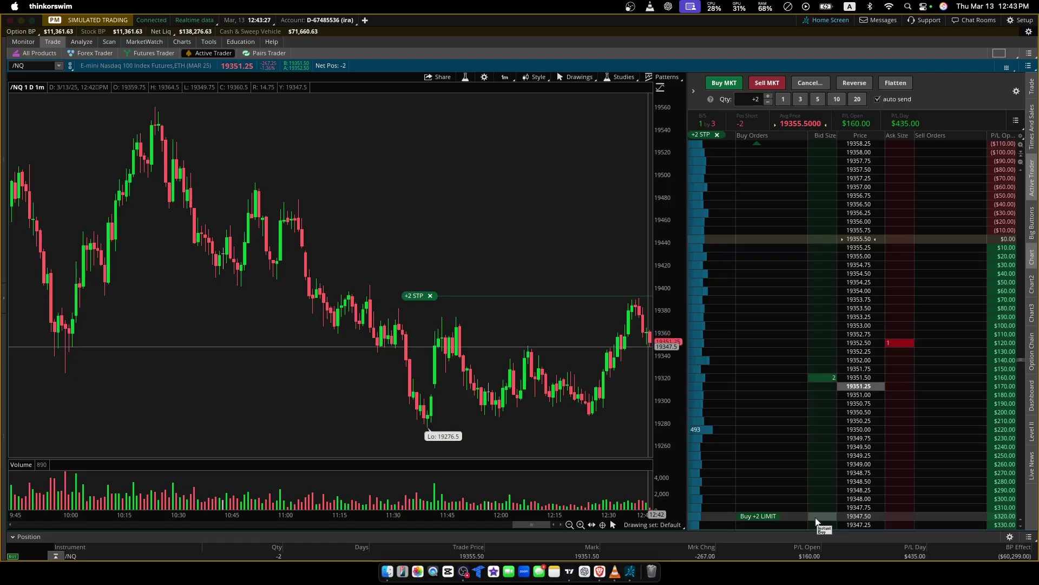
scroll(817, 521, down, 10)
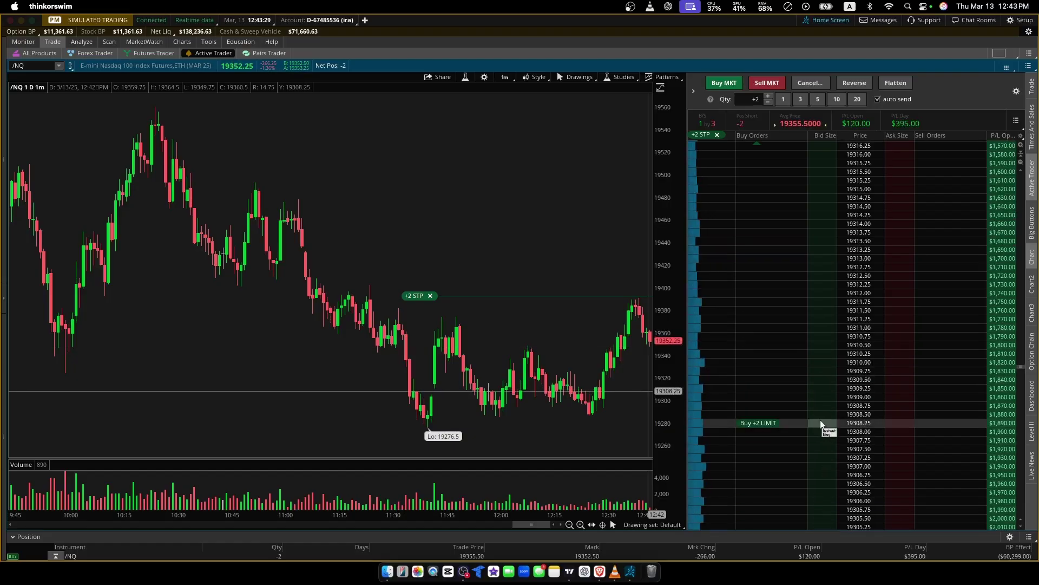
click(821, 424)
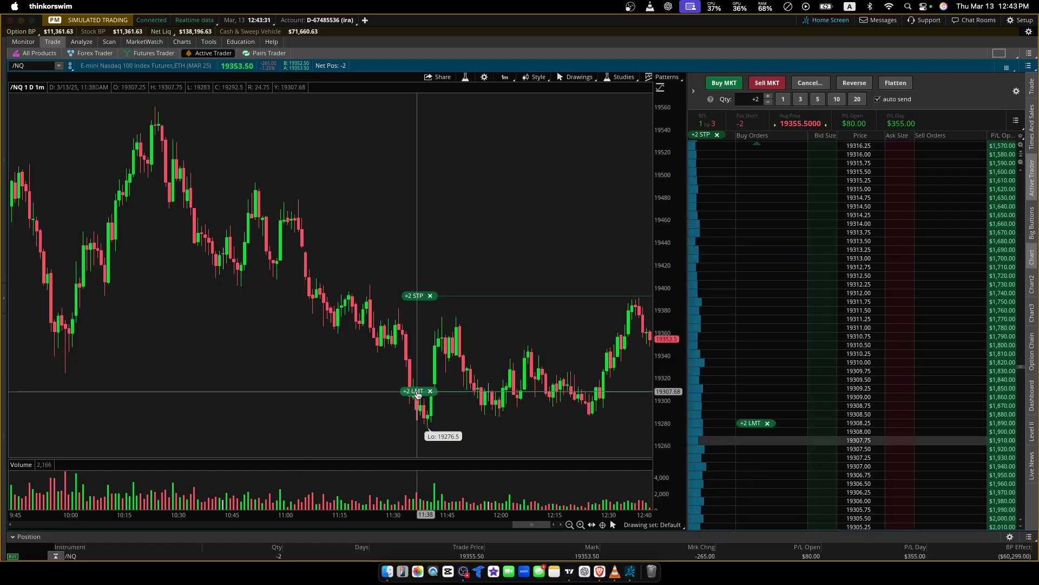
drag(418, 394, 428, 359)
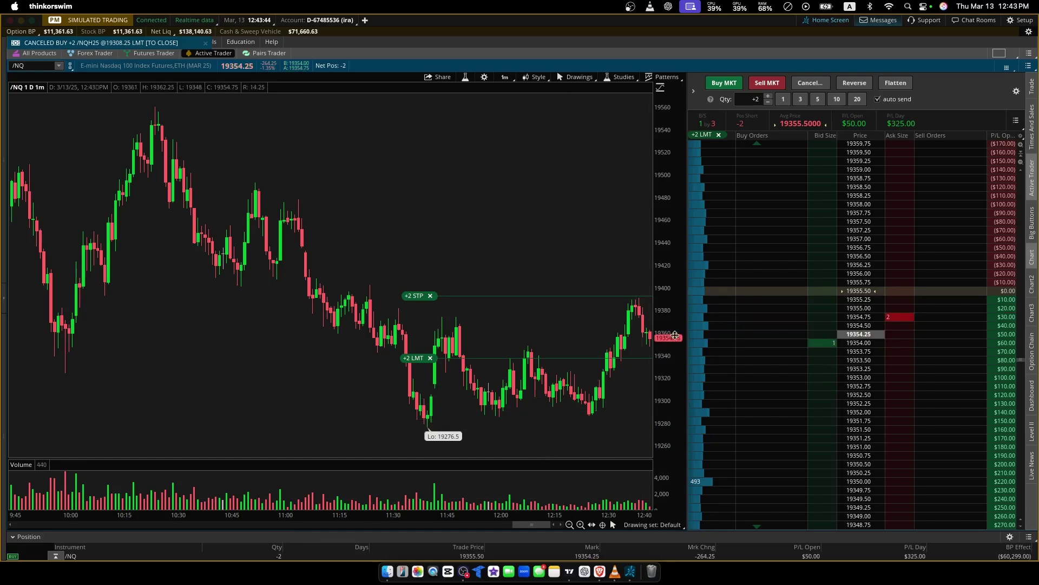
Discard the stray sell limit and trail the buy stop via 19373 and 19362 to 19347.50.
click(896, 162)
drag(936, 161, 869, 540)
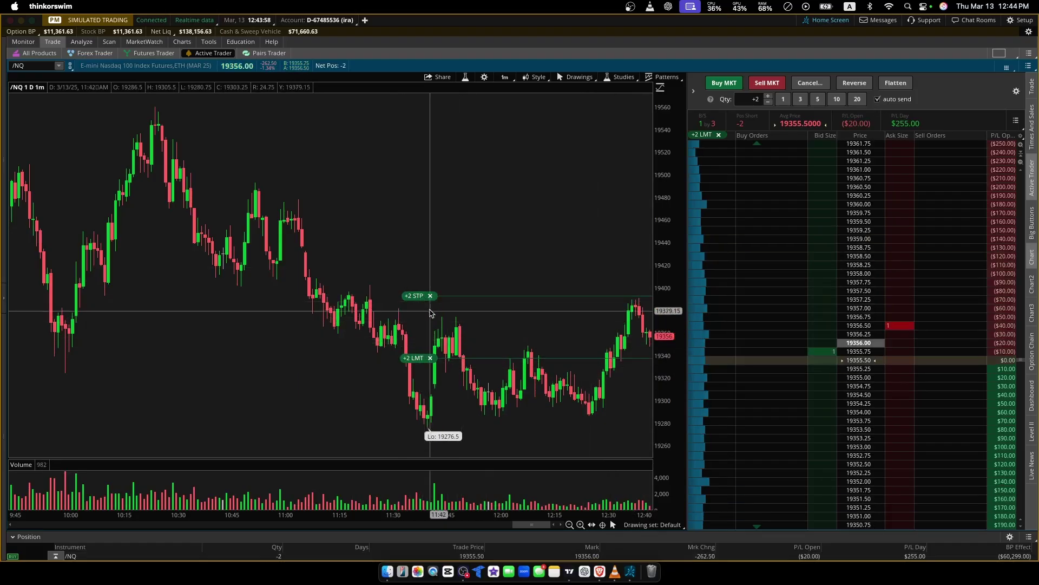
drag(425, 298, 419, 325)
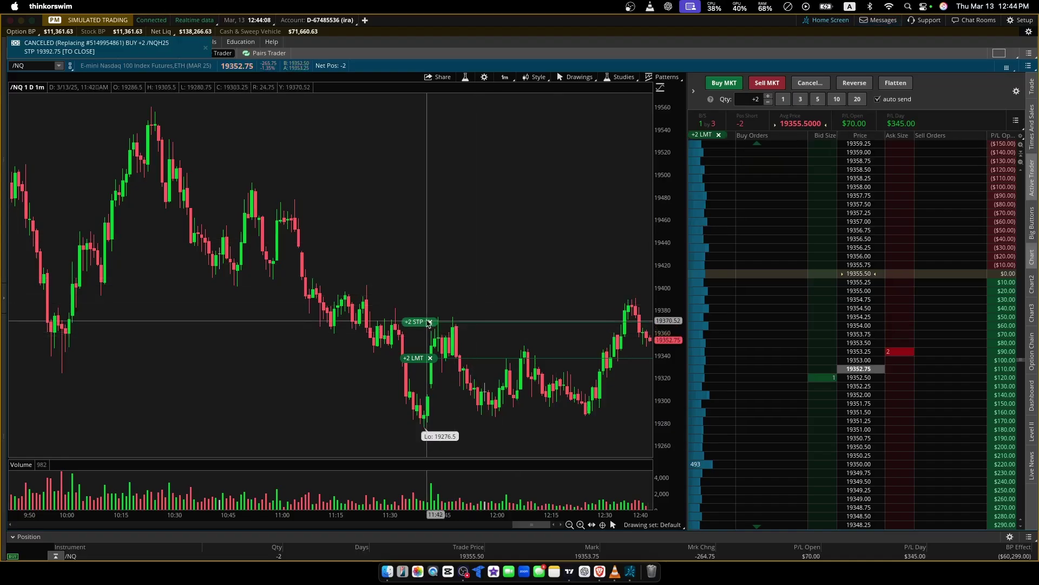
drag(426, 333, 423, 343)
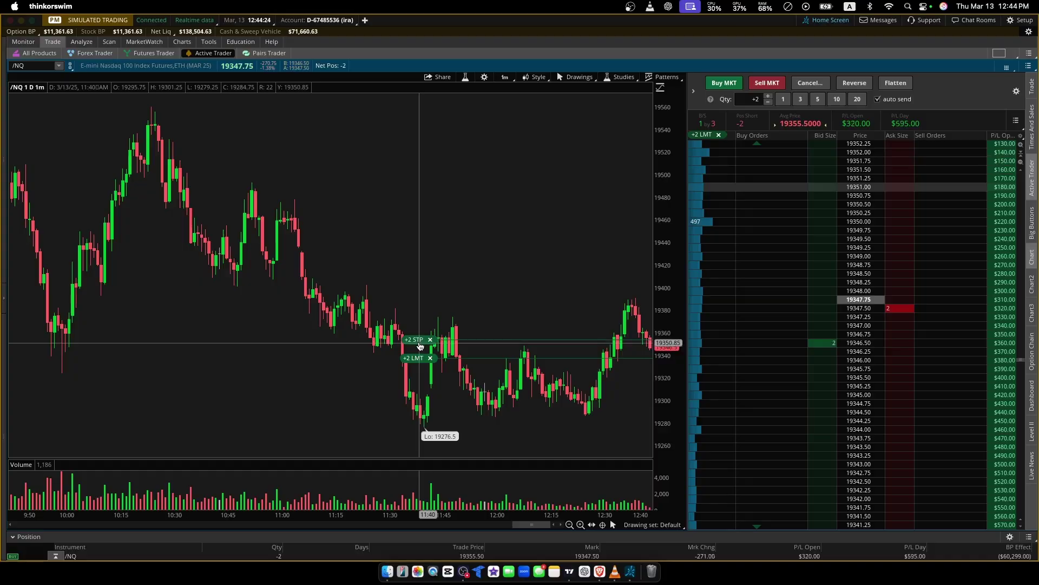
drag(420, 345, 420, 347)
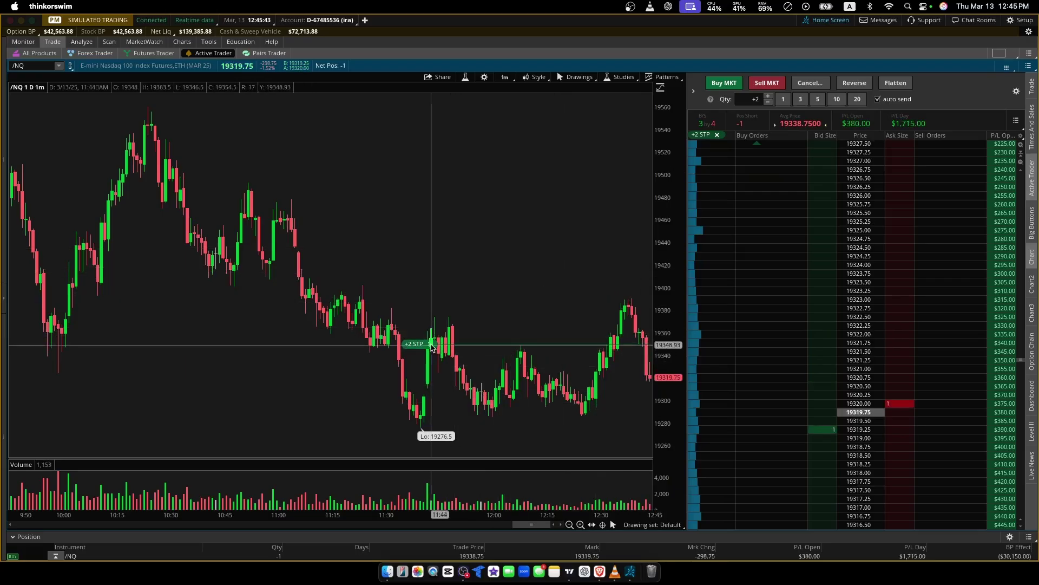
Cancel the +2 STP protective buy stop from its order tag.
click(431, 345)
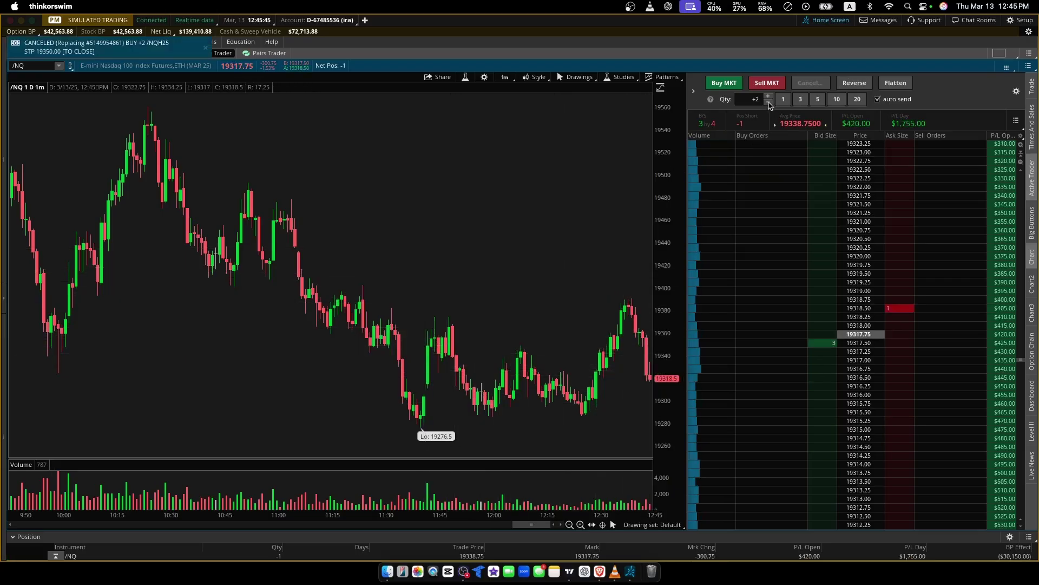